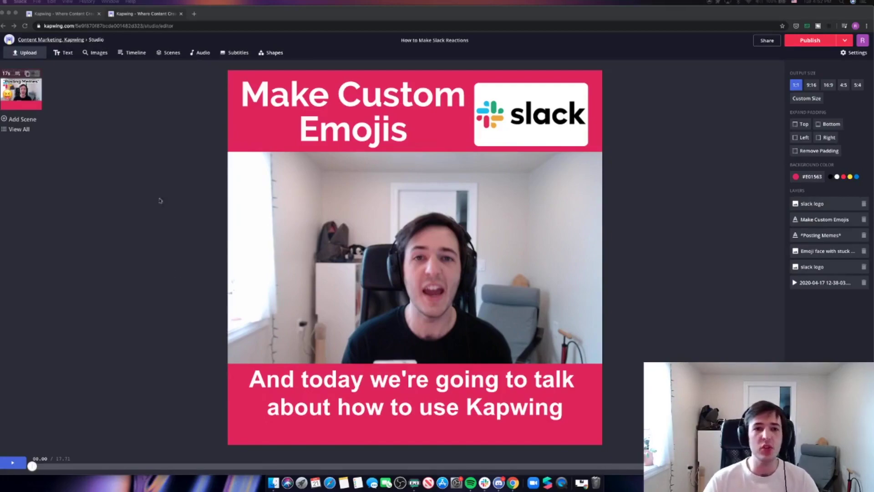
Step: Add a white progress bar from Shapes along the bottom edge of the video
{"action": "left_click", "coordinate": [271, 54]}
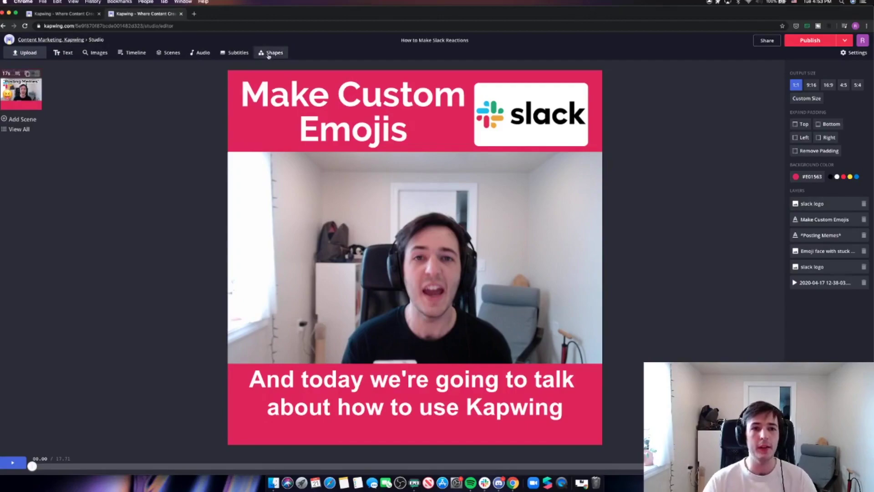
{"action": "left_click", "coordinate": [271, 54]}
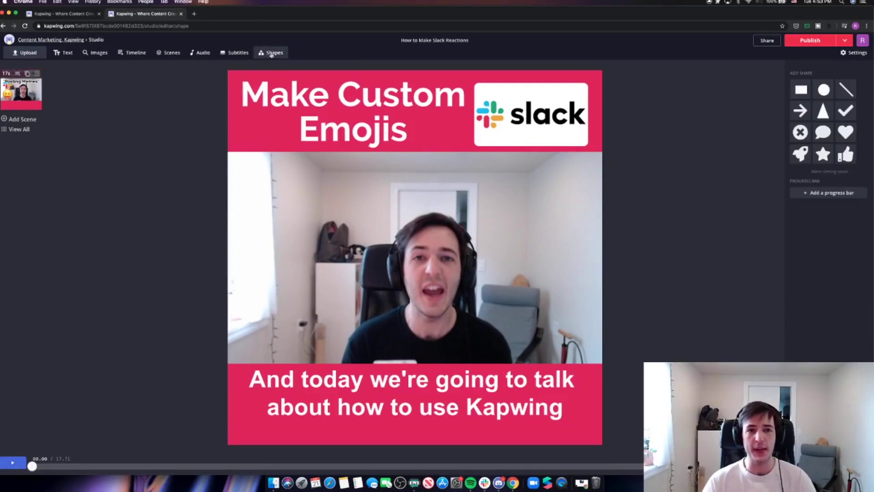
{"action": "left_click", "coordinate": [823, 193]}
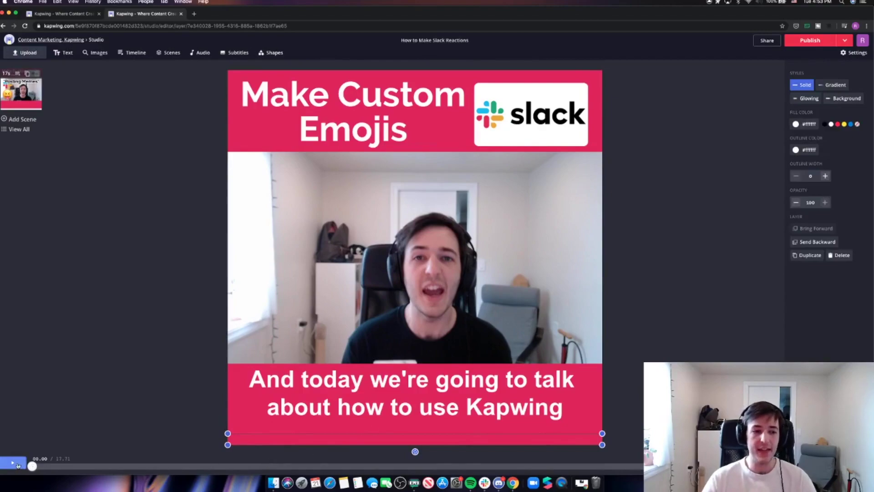
Step: Play and pause the preview to watch the bar fill, then reselect the bar
{"action": "left_click", "coordinate": [19, 463]}
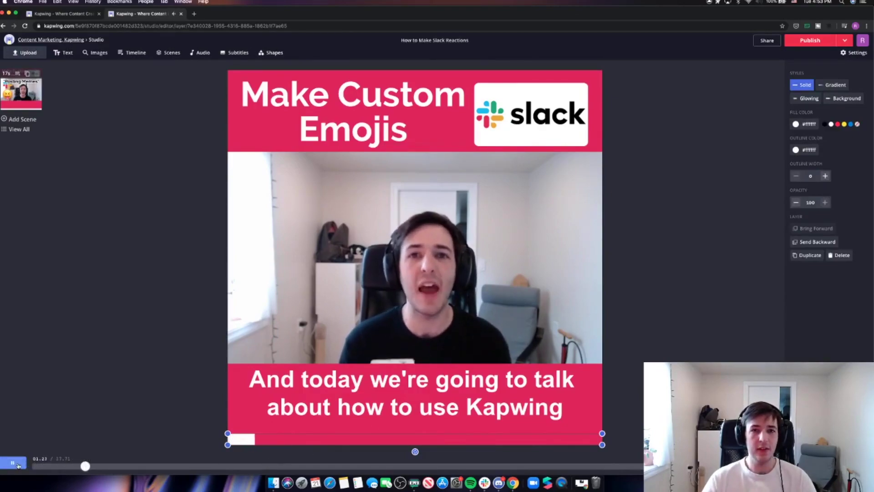
{"action": "left_click", "coordinate": [18, 463]}
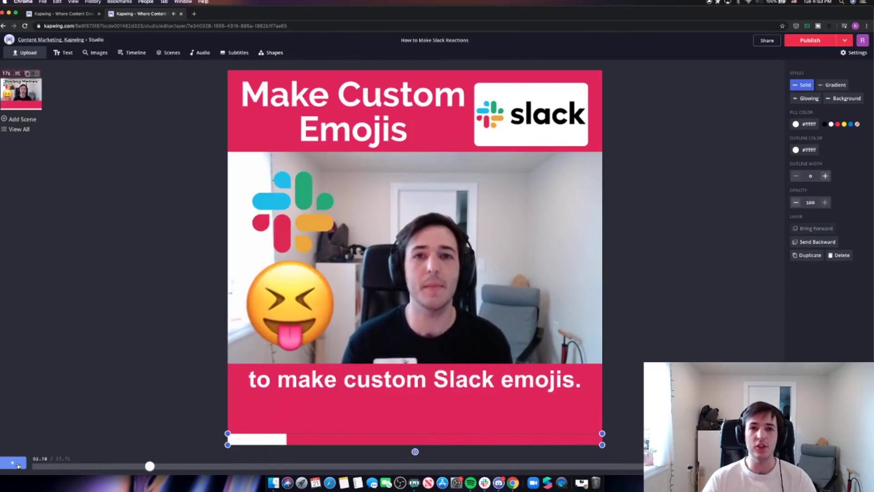
{"action": "key", "text": "Escape"}
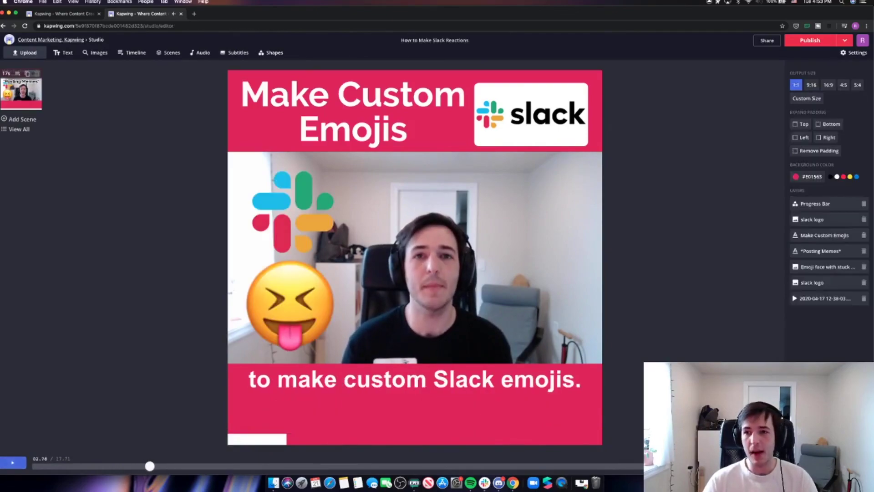
{"action": "left_click", "coordinate": [277, 439]}
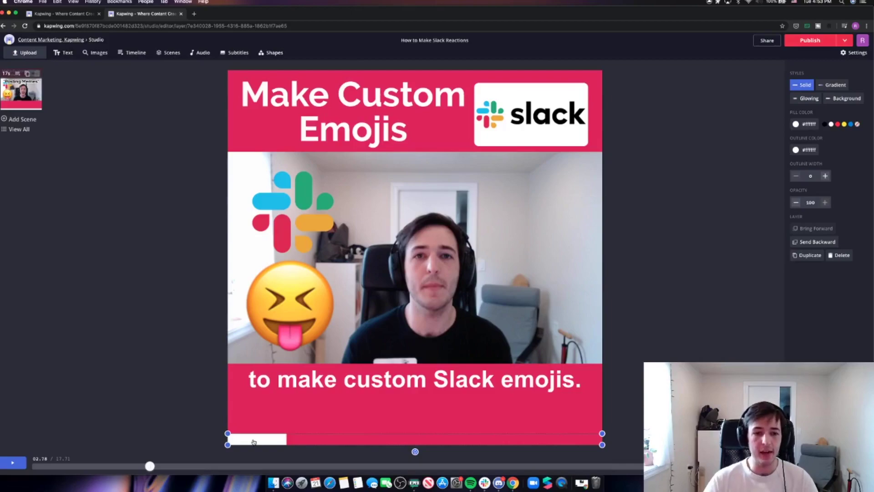
Step: Drag the white progress bar from the bottom edge up beneath the Make Custom Emojis banner
{"action": "left_click_drag", "start_coordinate": [253, 442], "coordinate": [254, 160]}
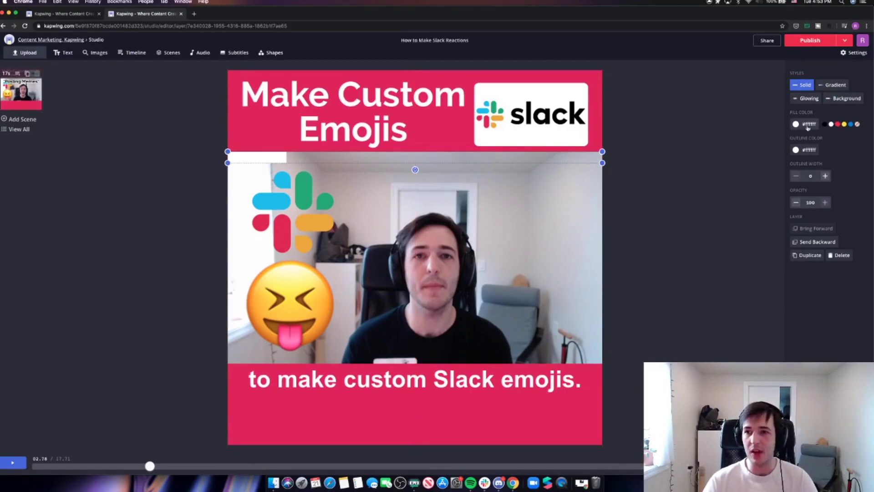
Step: Give the progress bar a pink #EC407A fill, then reselect it
{"action": "left_click", "coordinate": [807, 127]}
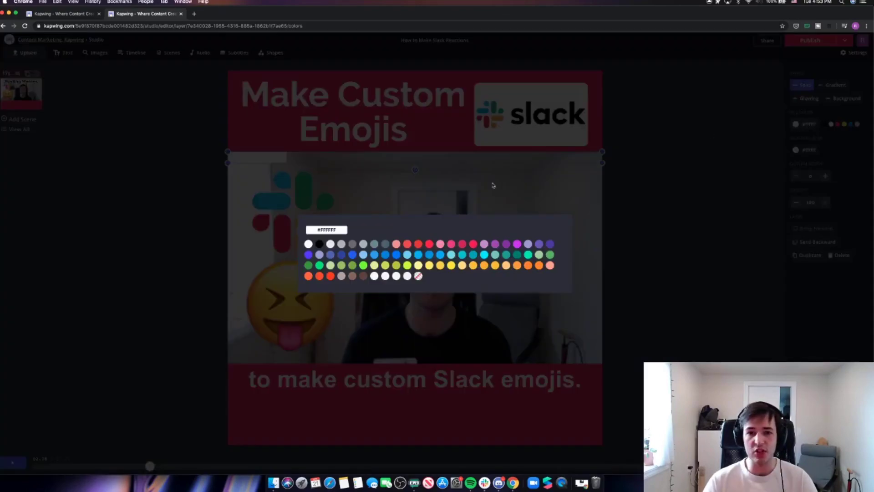
{"action": "left_click", "coordinate": [450, 245]}
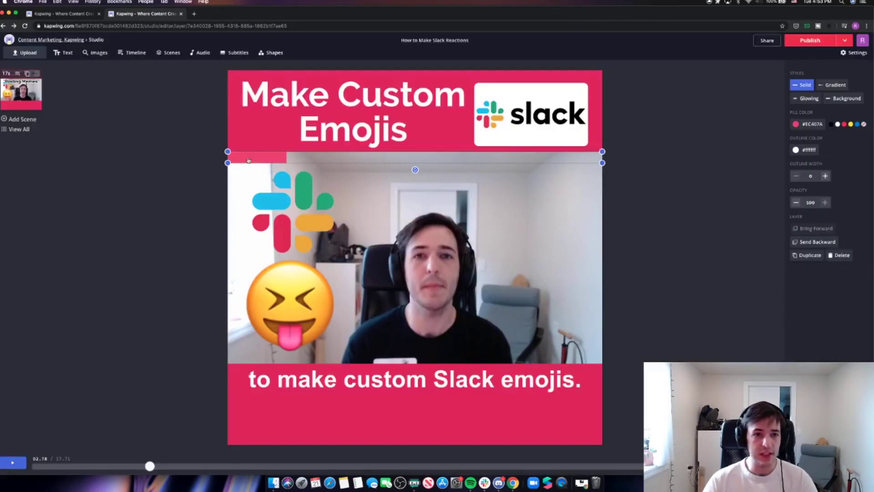
{"action": "left_click", "coordinate": [206, 136]}
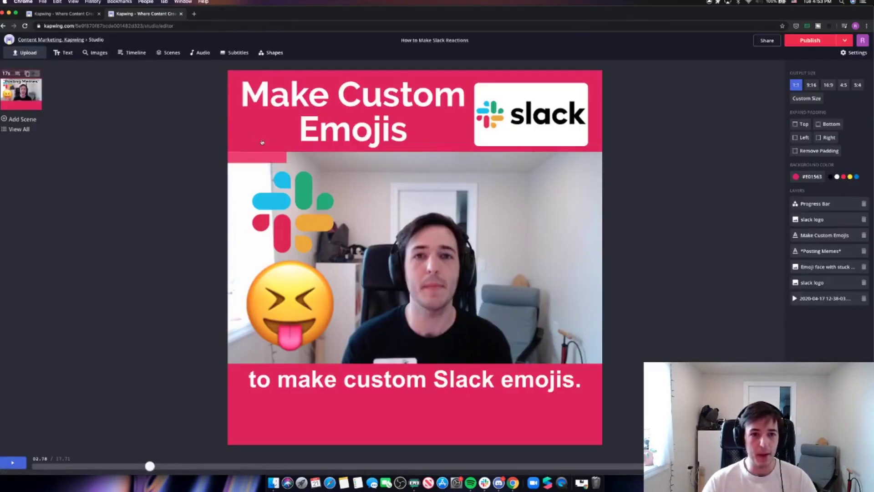
{"action": "left_click", "coordinate": [262, 159]}
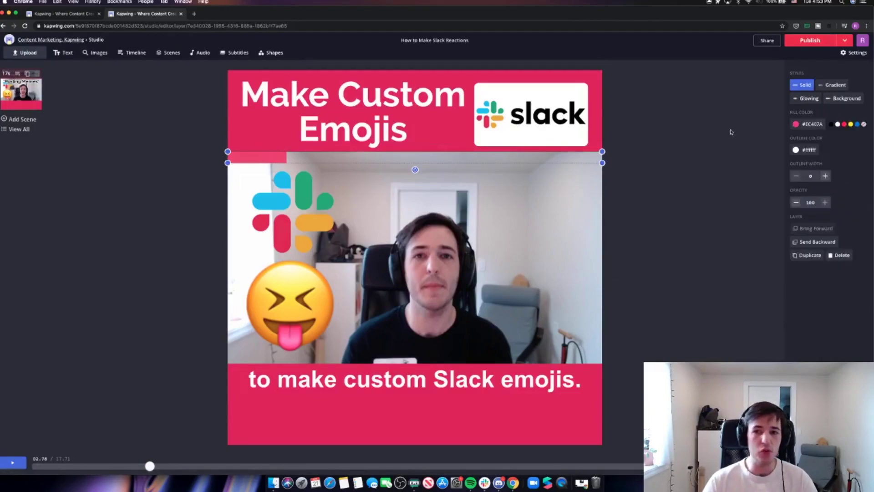
Step: Apply the Gradient style to the progress bar and start the preview playing
{"action": "left_click", "coordinate": [826, 86]}
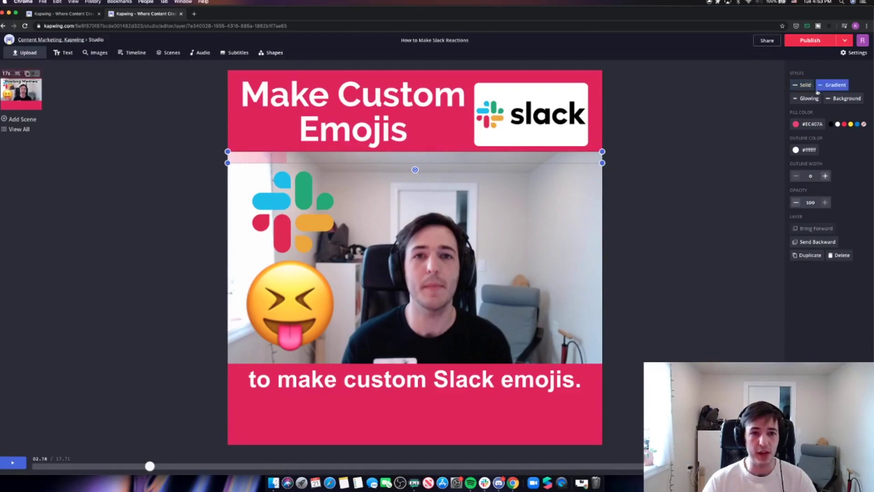
{"action": "left_click", "coordinate": [726, 170]}
{"action": "left_click", "coordinate": [516, 218]}
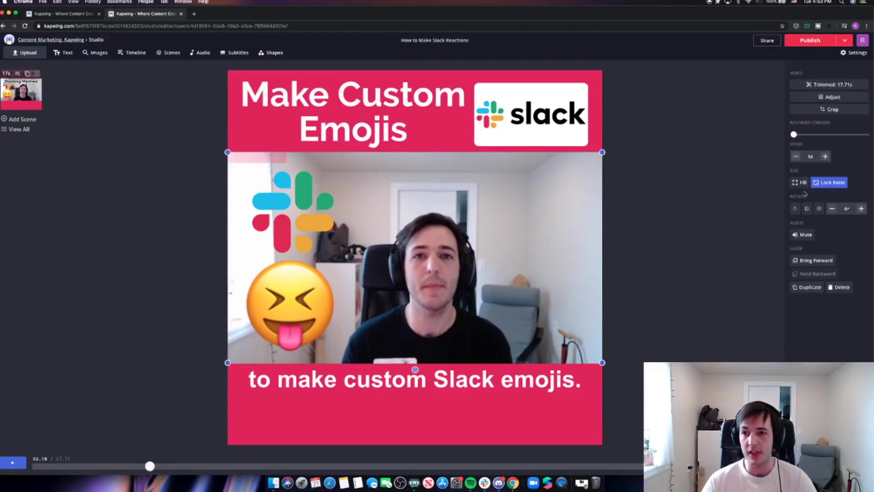
{"action": "left_click", "coordinate": [297, 382]}
{"action": "left_click", "coordinate": [10, 459]}
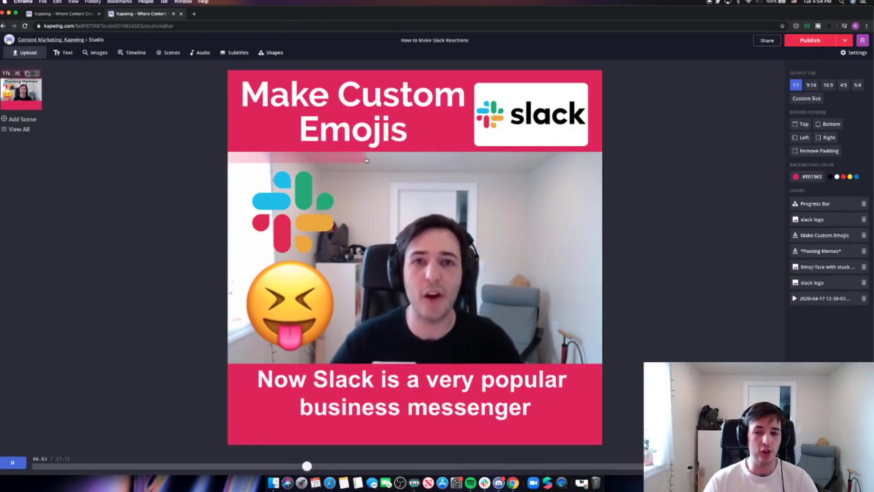
Step: Try the Glowing and Background styles during playback, then stop and return to Solid
{"action": "left_click", "coordinate": [357, 159]}
{"action": "left_click", "coordinate": [805, 98]}
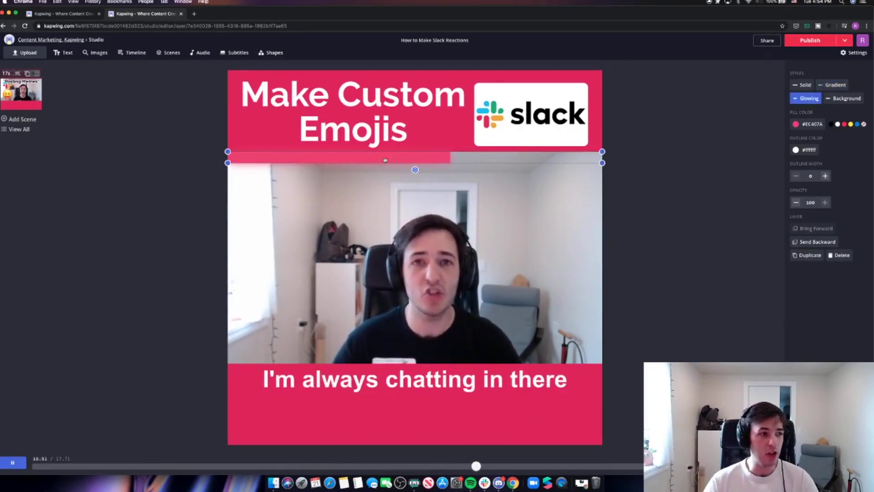
{"action": "left_click", "coordinate": [845, 98]}
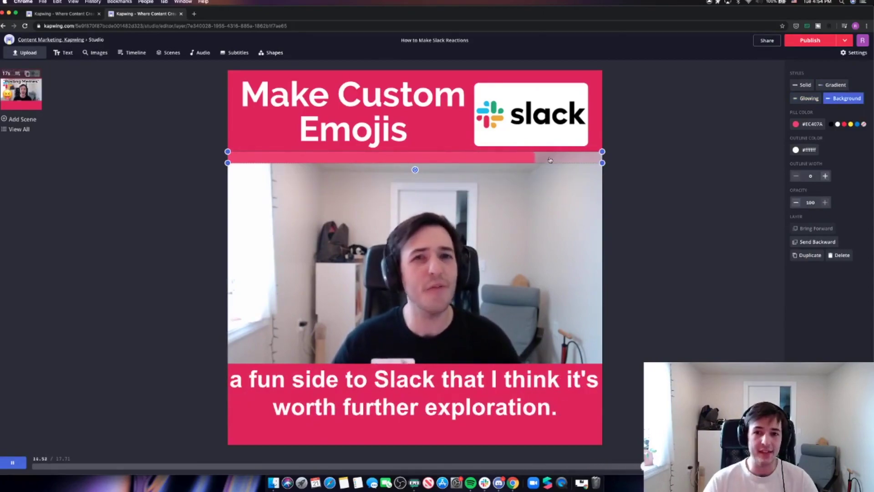
{"action": "key", "text": "space"}
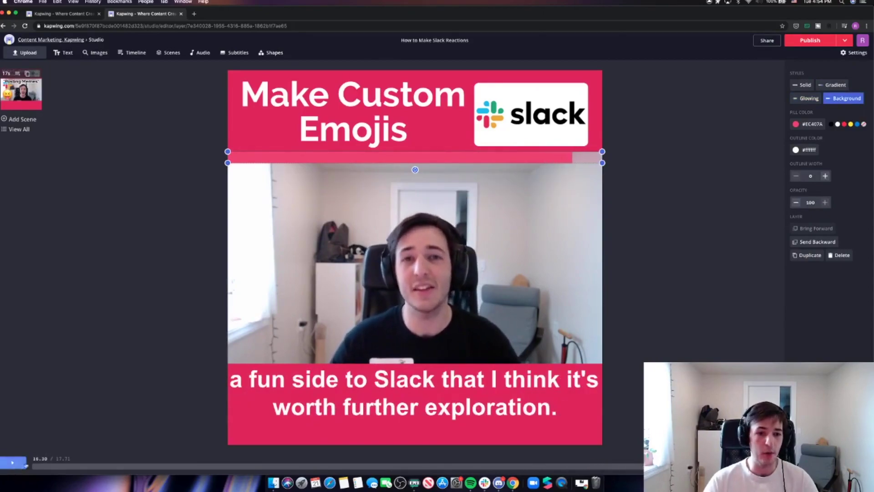
{"action": "left_click", "coordinate": [801, 85]}
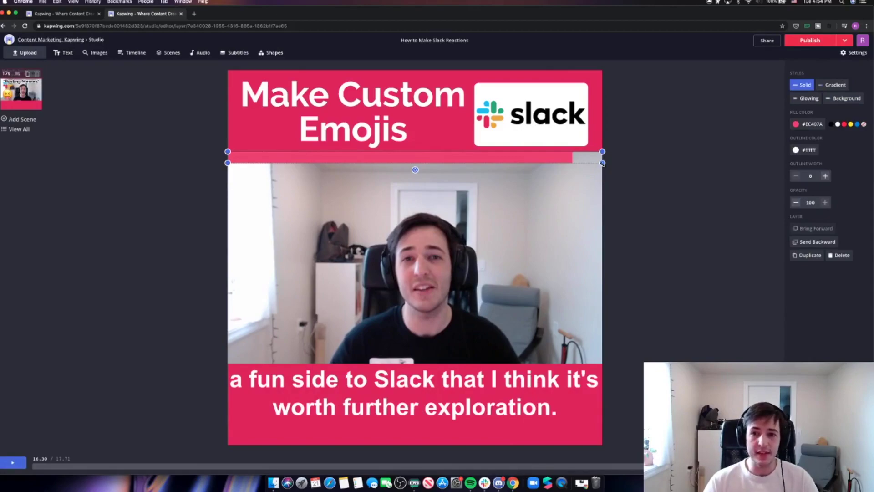
Step: Resize, move and tilt the pink bar about 28° into a short diagonal strip over the emoji
{"action": "left_click_drag", "start_coordinate": [602, 164], "coordinate": [599, 362]}
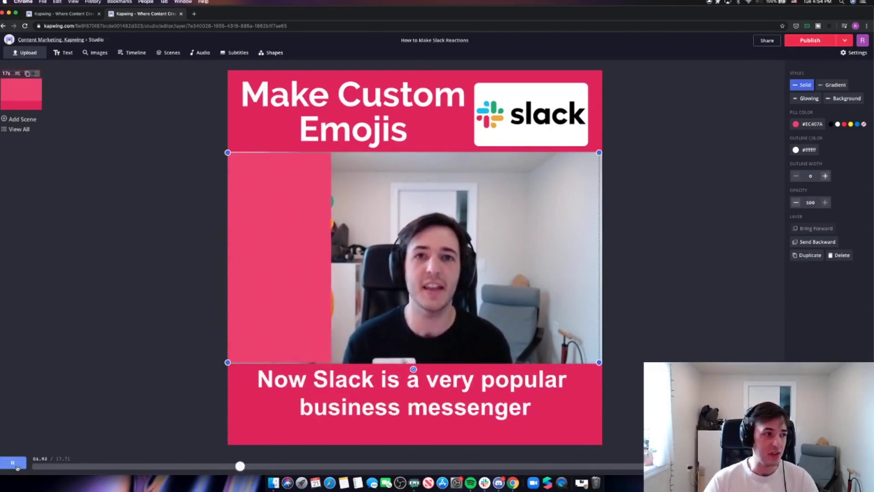
{"action": "left_click", "coordinate": [17, 467]}
{"action": "left_click_drag", "start_coordinate": [598, 363], "coordinate": [596, 204]}
{"action": "left_click_drag", "start_coordinate": [259, 188], "coordinate": [293, 295]}
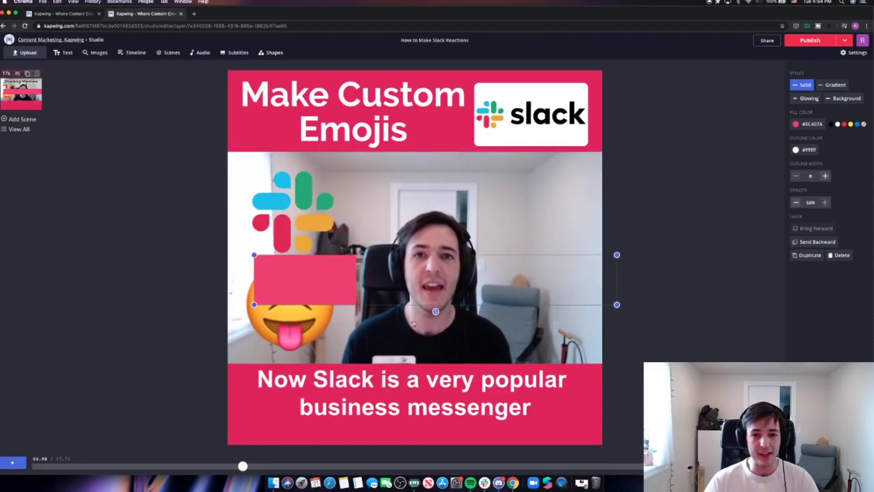
{"action": "left_click_drag", "start_coordinate": [436, 312], "coordinate": [458, 339]}
{"action": "left_click_drag", "start_coordinate": [432, 280], "coordinate": [392, 260]}
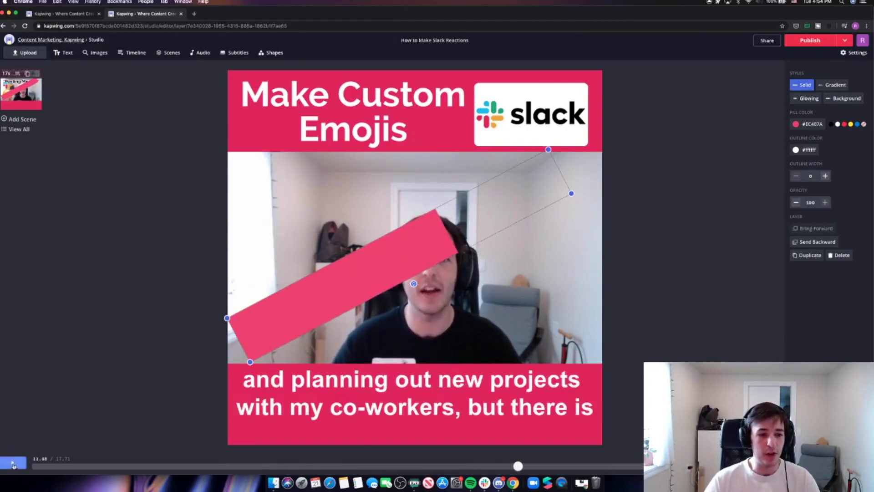
Step: Level the pink strip back to horizontal and move it just below the title banner
{"action": "left_click", "coordinate": [415, 309]}
{"action": "left_click", "coordinate": [415, 308]}
{"action": "left_click_drag", "start_coordinate": [414, 284], "coordinate": [402, 286]}
{"action": "left_click_drag", "start_coordinate": [410, 237], "coordinate": [405, 174]}
Step: Add a second progress bar along the bottom and thin the pink top bar into a narrow line
{"action": "left_click", "coordinate": [713, 164]}
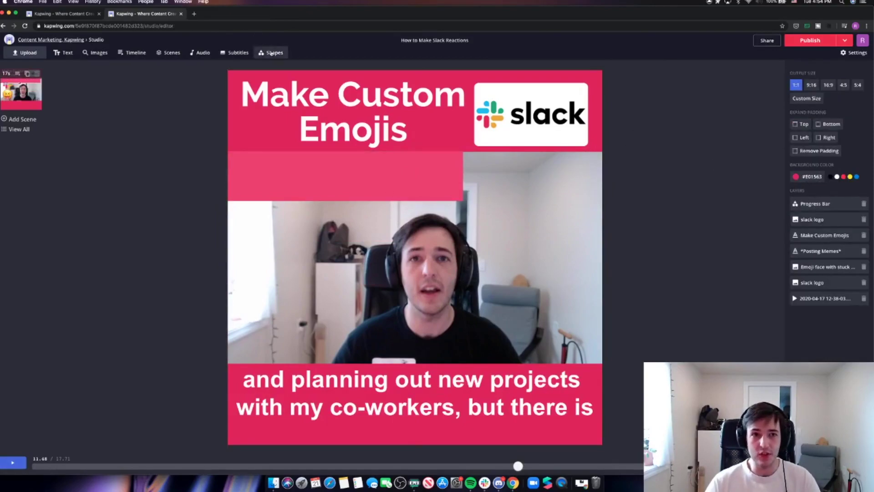
{"action": "left_click", "coordinate": [271, 53]}
{"action": "left_click", "coordinate": [838, 193]}
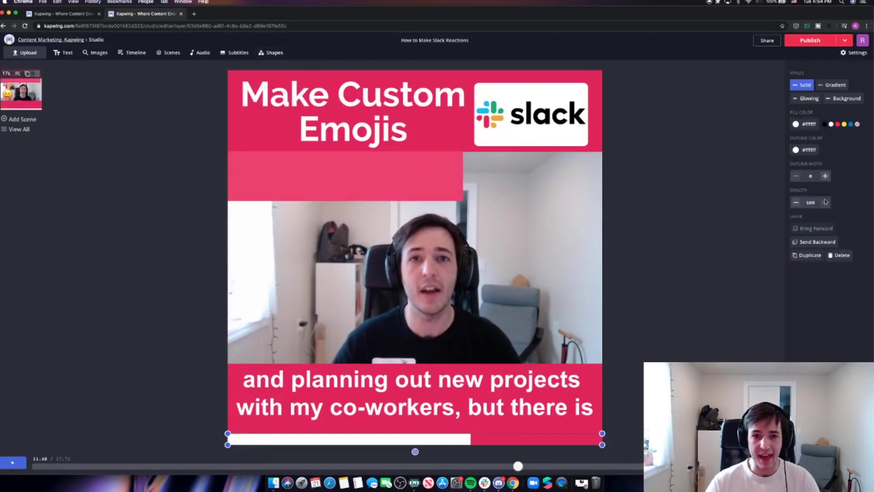
{"action": "left_click", "coordinate": [335, 191]}
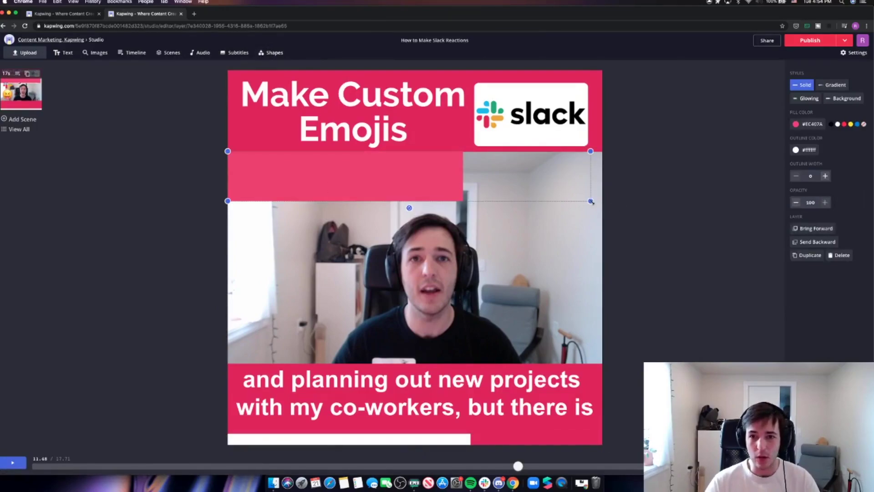
{"action": "left_click_drag", "start_coordinate": [602, 201], "coordinate": [598, 160]}
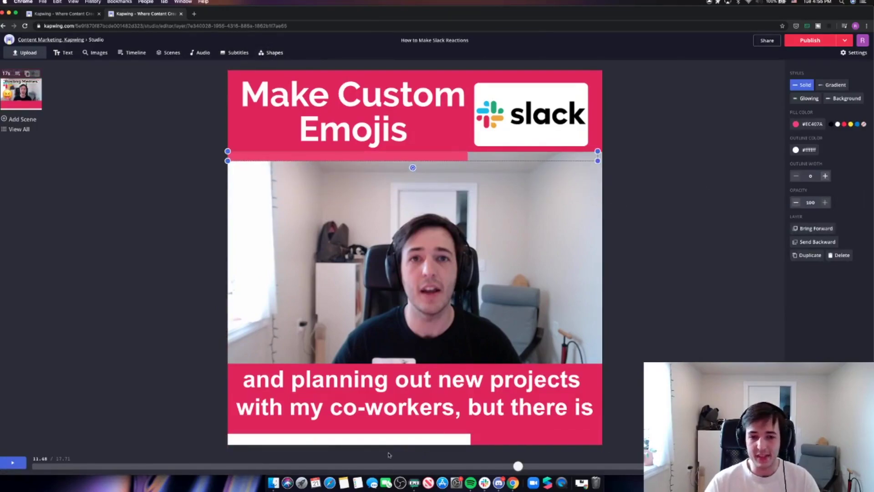
Step: Color the bottom progress bar blue #1E88E5 and preview playback from the start
{"action": "left_click", "coordinate": [396, 440]}
{"action": "left_click", "coordinate": [850, 124]}
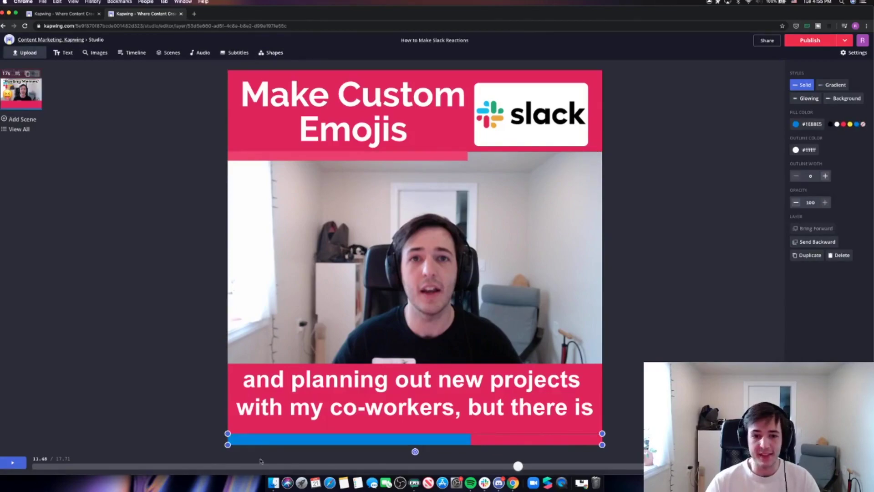
{"action": "left_click", "coordinate": [60, 465]}
{"action": "key", "text": "space"}
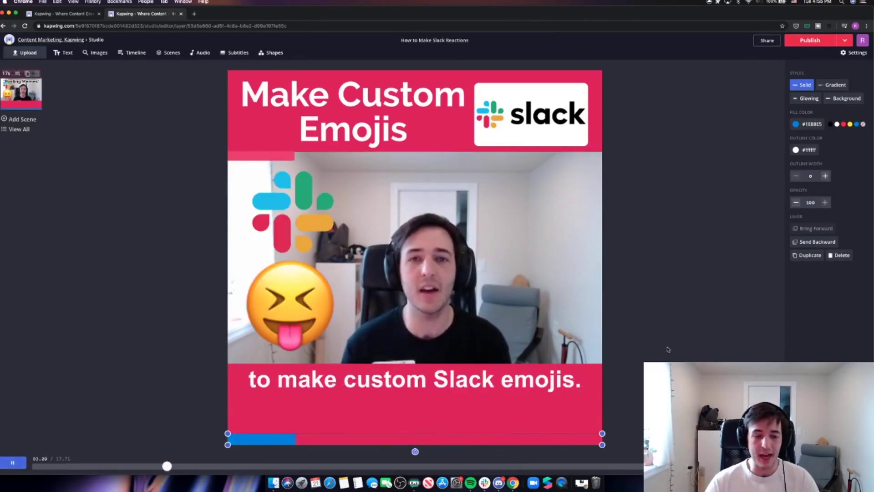
{"action": "key", "text": "space"}
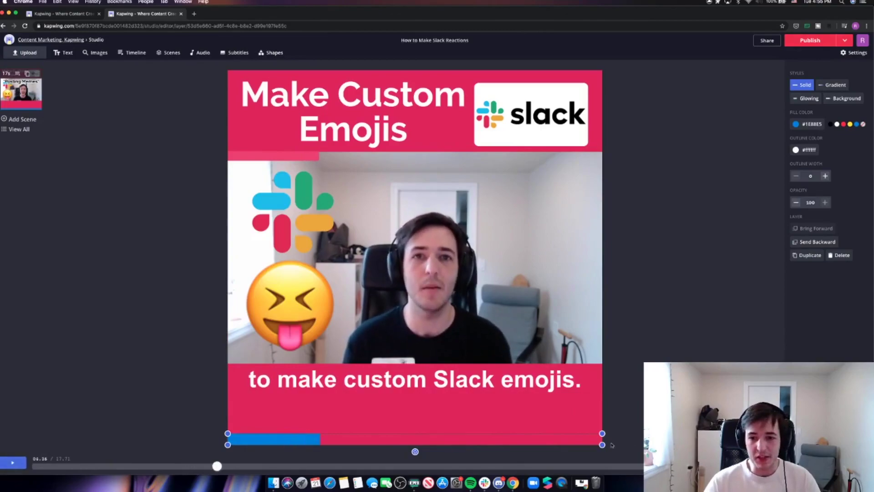
{"action": "left_click_drag", "start_coordinate": [602, 444], "coordinate": [448, 445]}
{"action": "left_click_drag", "start_coordinate": [250, 447], "coordinate": [332, 439]}
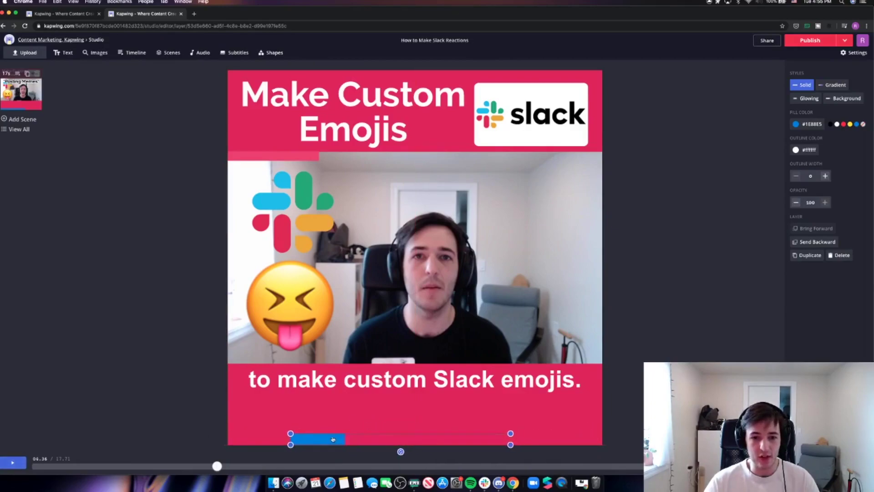
{"action": "left_click", "coordinate": [11, 461]}
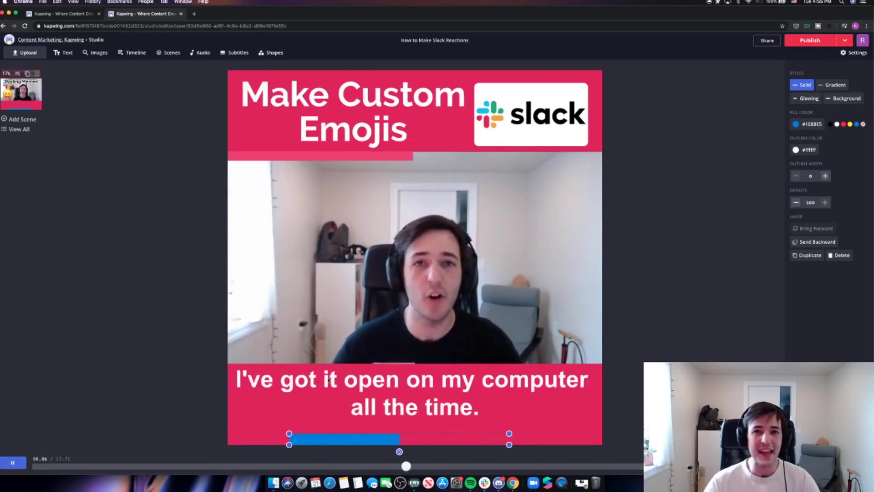
{"action": "left_click", "coordinate": [16, 462]}
{"action": "left_click_drag", "start_coordinate": [352, 437], "coordinate": [290, 437]}
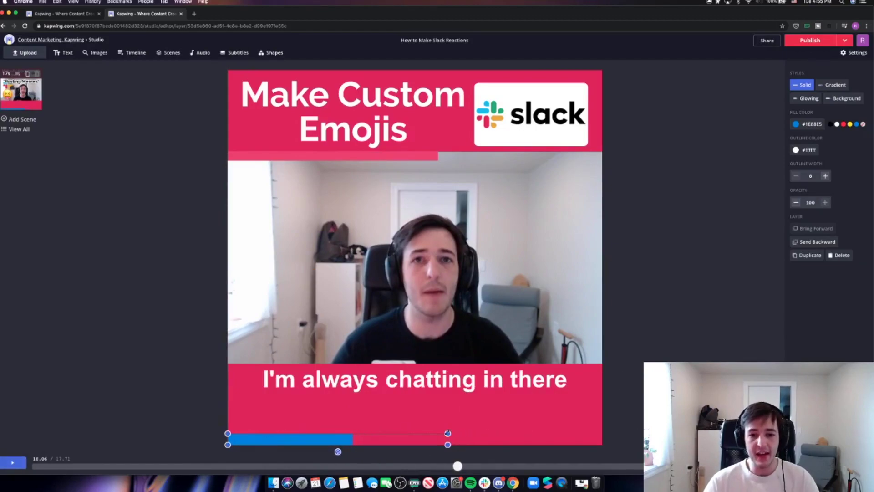
{"action": "left_click_drag", "start_coordinate": [447, 433], "coordinate": [602, 434]}
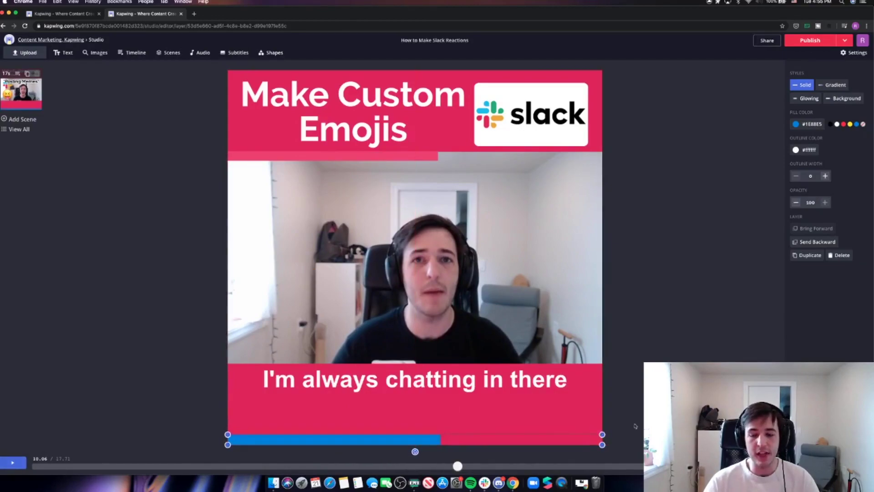
Step: Delete the blue bottom progress bar, preview playback to check, then reselect the top bar
{"action": "left_click", "coordinate": [635, 426]}
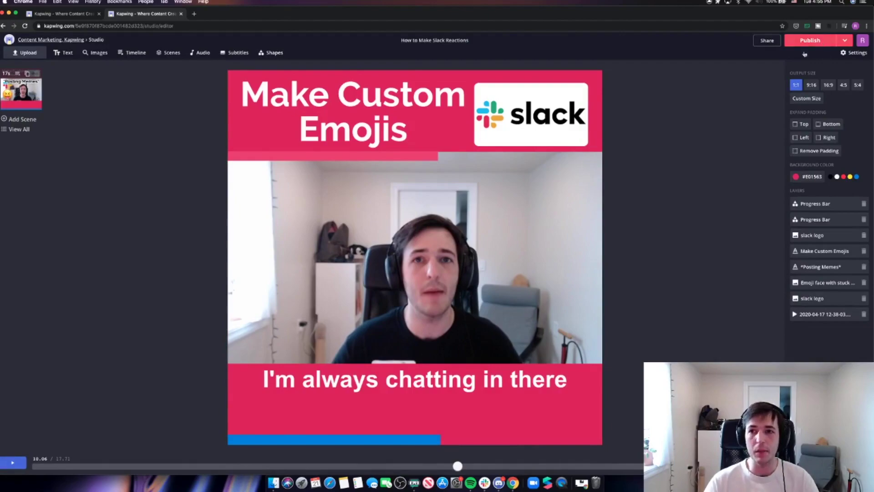
{"action": "left_click", "coordinate": [335, 439]}
{"action": "key", "text": "BackSpace"}
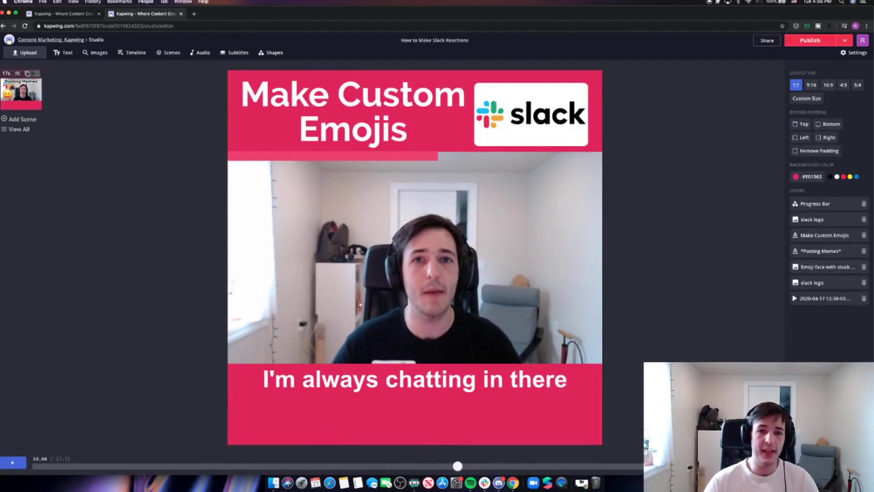
{"action": "left_click", "coordinate": [18, 462]}
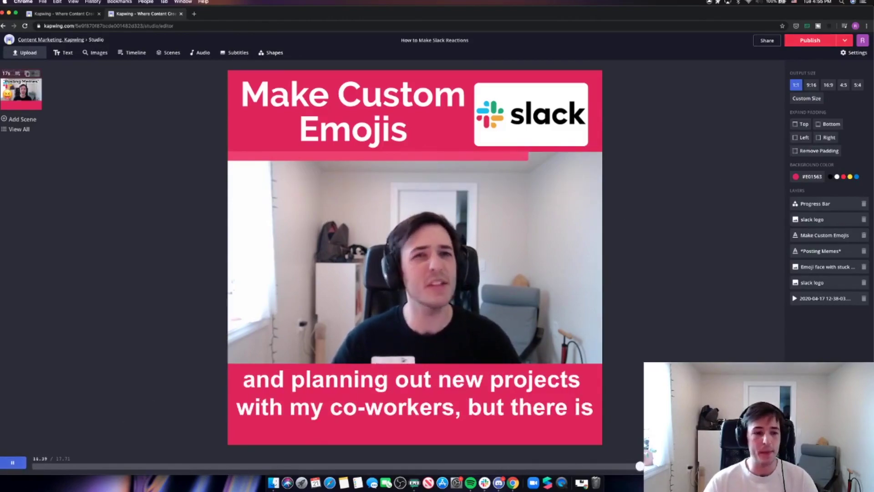
{"action": "key", "text": "space"}
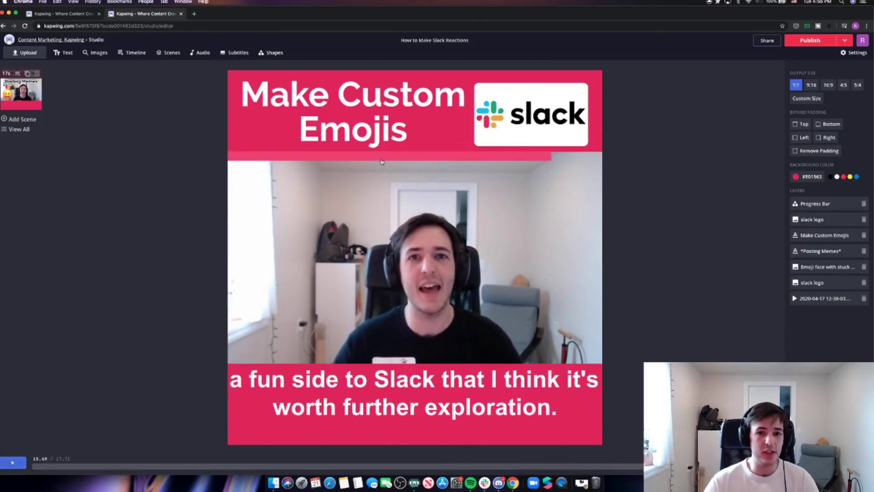
{"action": "left_click", "coordinate": [382, 162]}
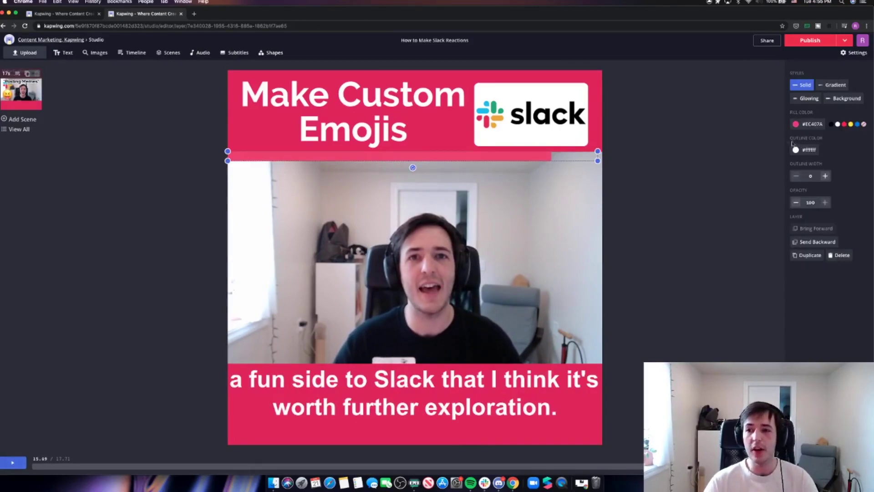